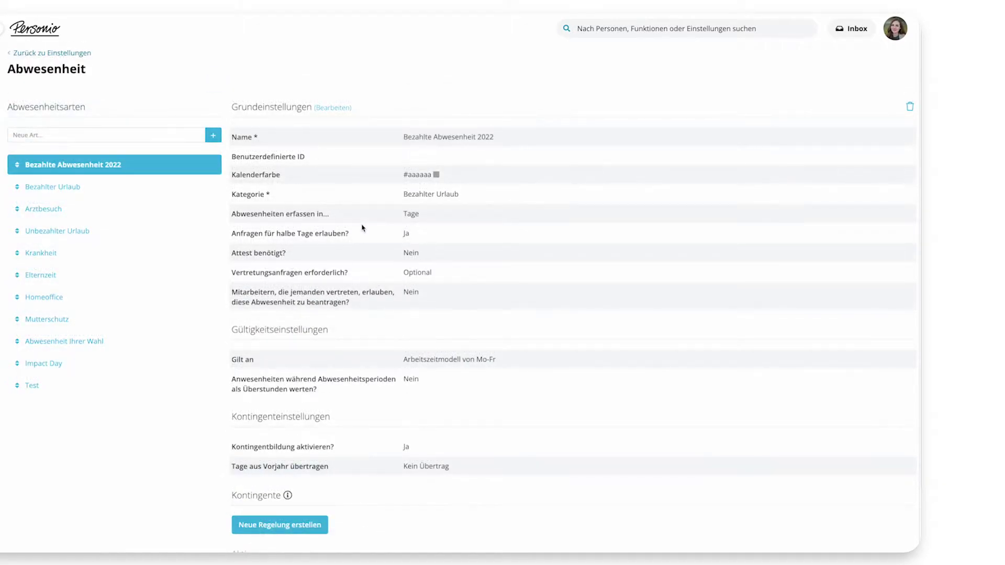
- Open the employee's rule assignment for Bezahlte Abwesenheit 2022 and list the rules available
scroll(362, 228, down, 2)
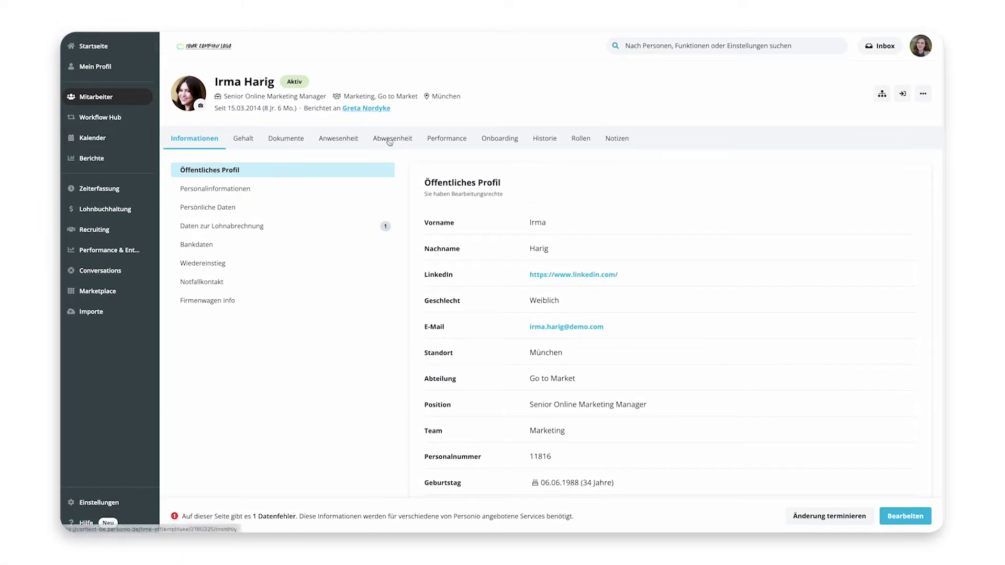
click(390, 139)
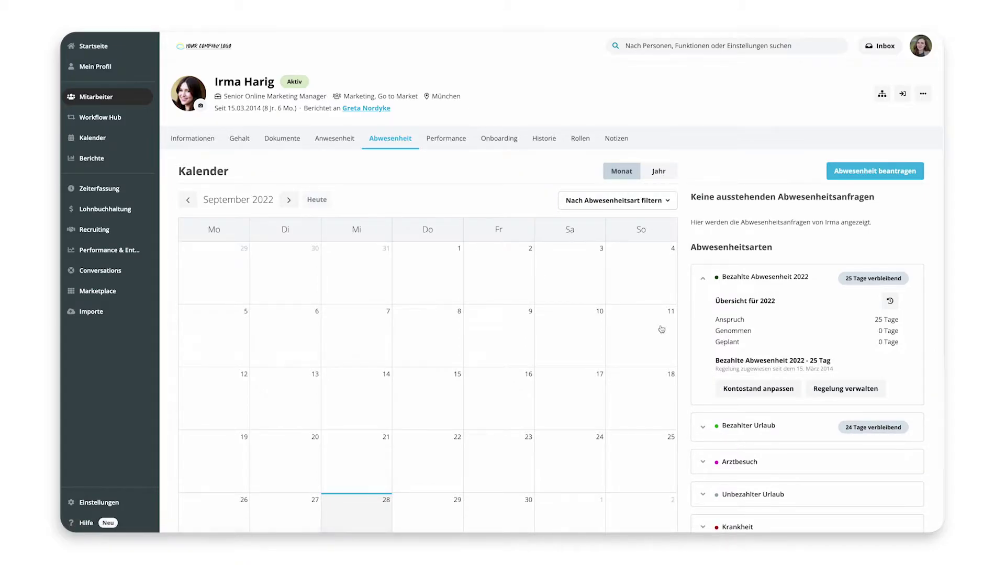
click(838, 393)
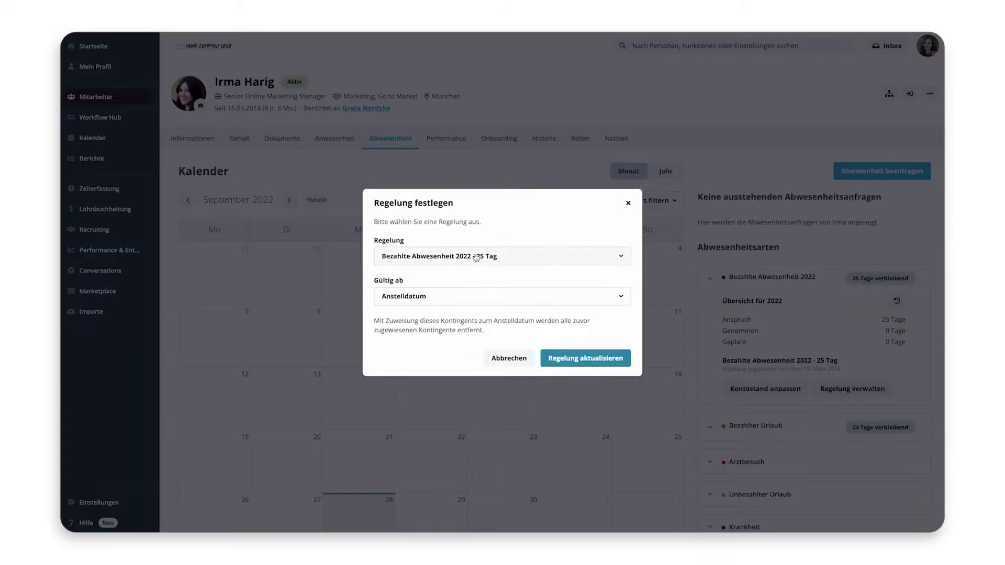
click(518, 256)
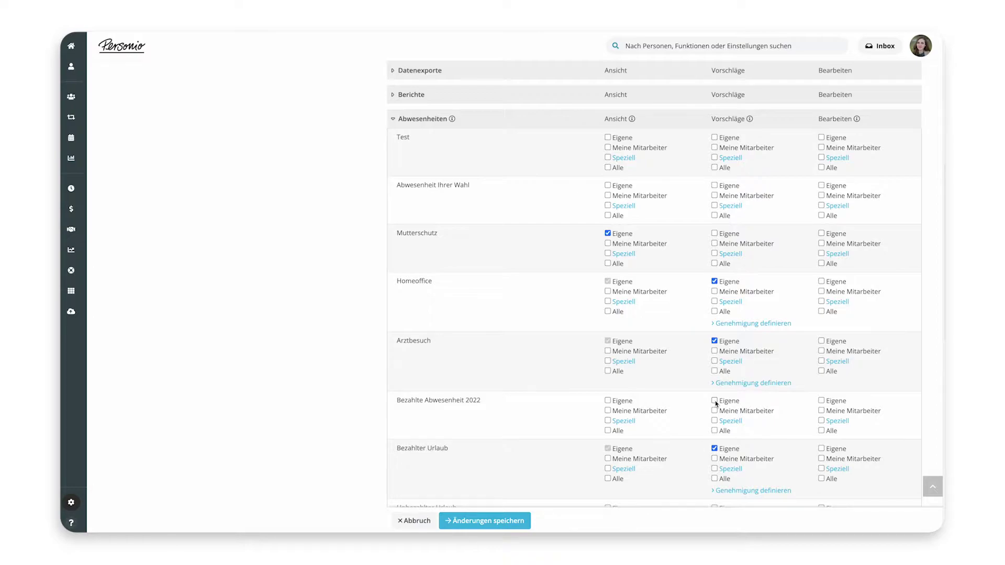
- Grant the Eigene proposal right for Bezahlte Abwesenheit 2022 and remove the second step from its approval process
click(715, 401)
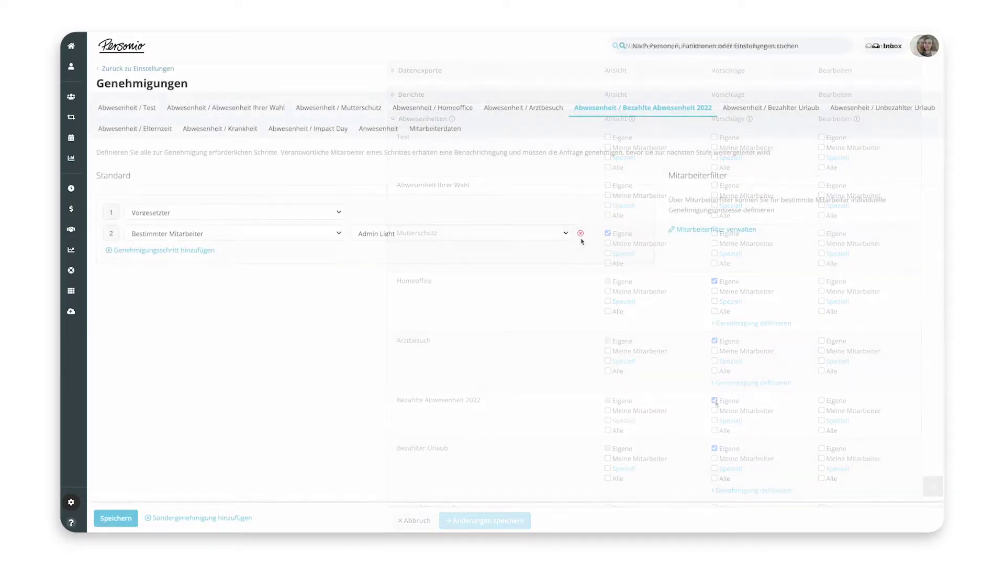
click(580, 233)
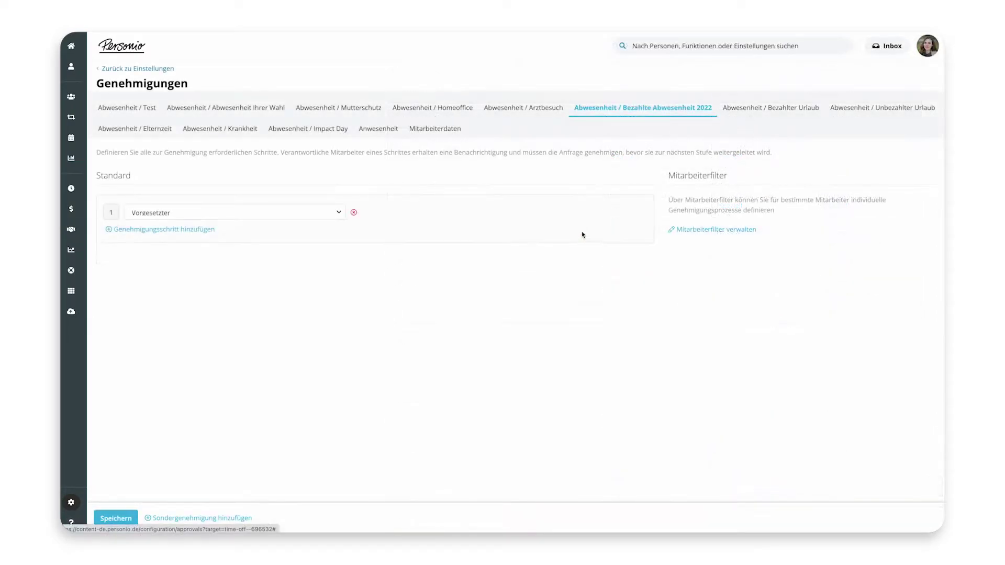
click(338, 213)
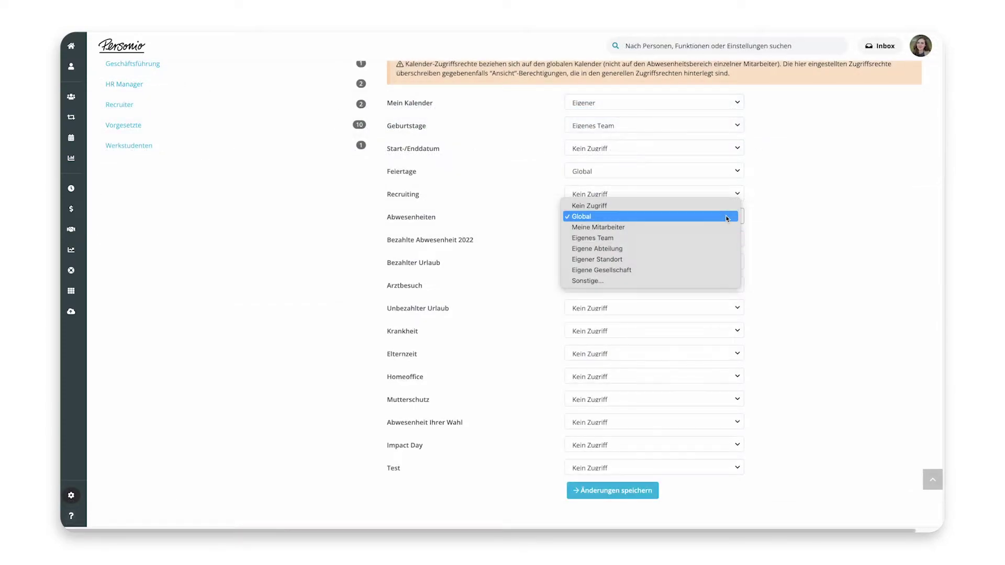
- Set the role's calendar access for Abwesenheiten to Global
click(727, 219)
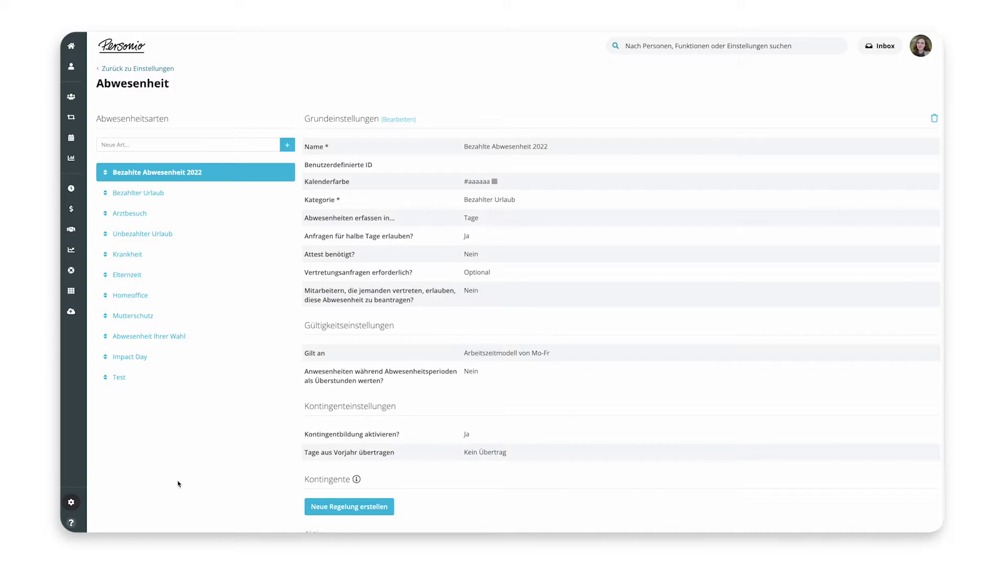
- Open the Zugriffsrechte of the Alle Mitarbeiter role in the settings and expand the Abwesenheiten section
click(72, 505)
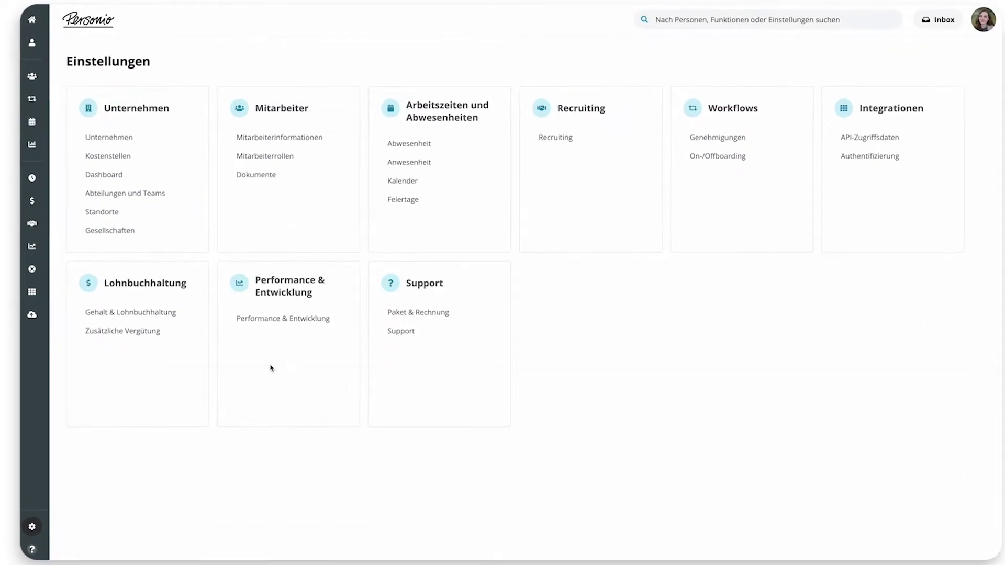
click(273, 147)
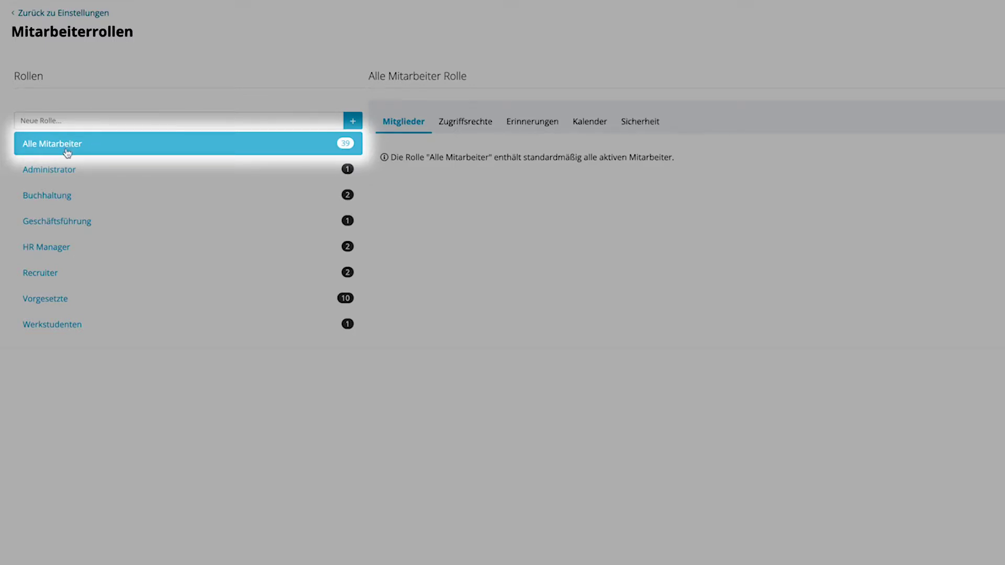
click(466, 123)
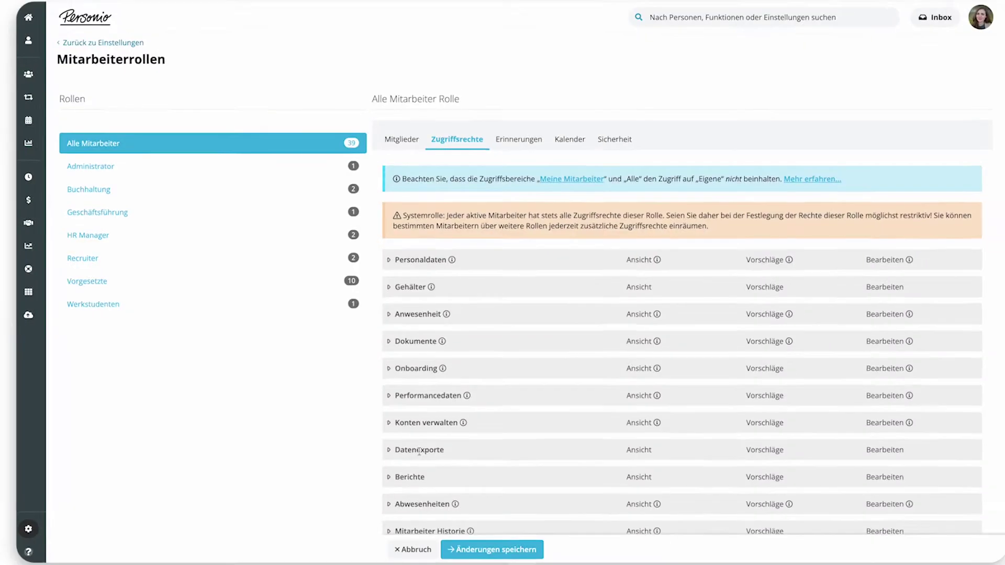
scroll(401, 506, down, 2)
click(404, 396)
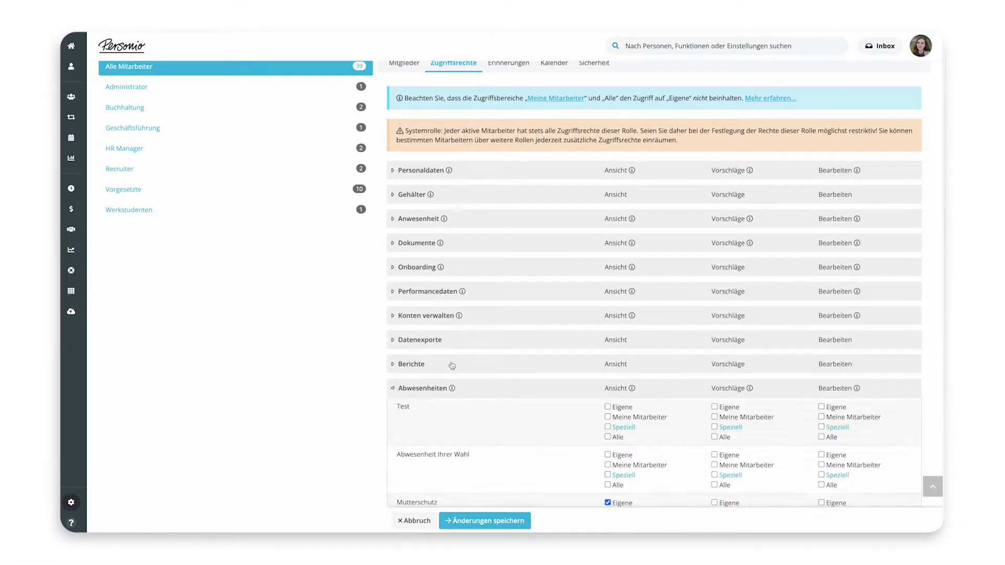
scroll(547, 359, down, 5)
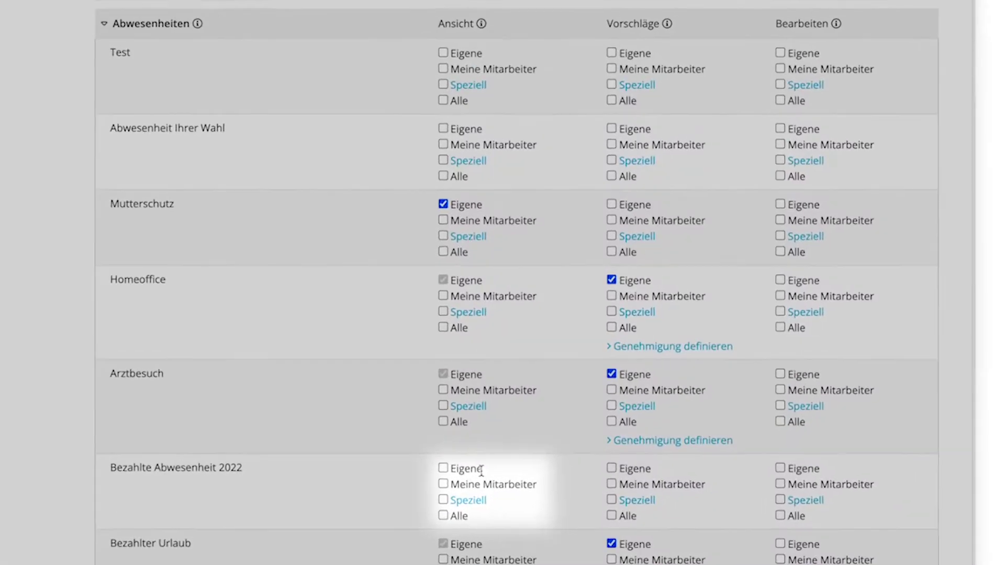
- Try the Eigene rights for Ansicht, Vorschläge and Bearbeiten on Bezahlte Abwesenheit 2022, keeping only Vorschläge selected
click(443, 469)
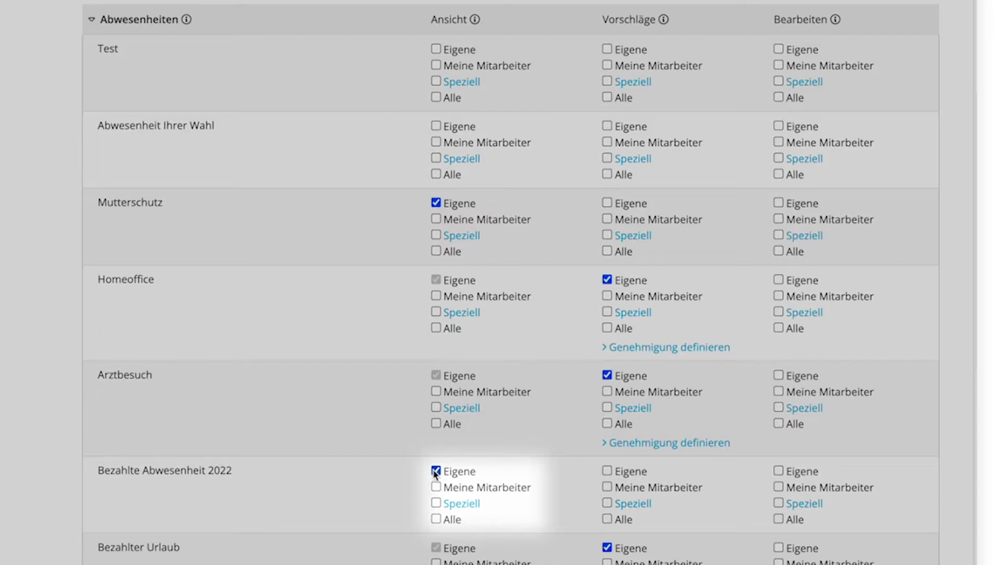
click(436, 472)
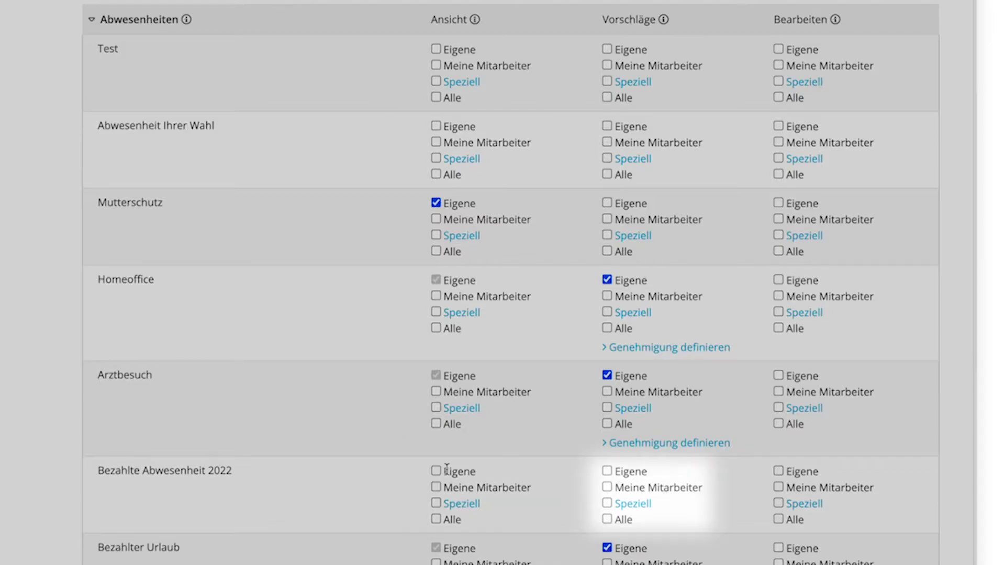
click(607, 471)
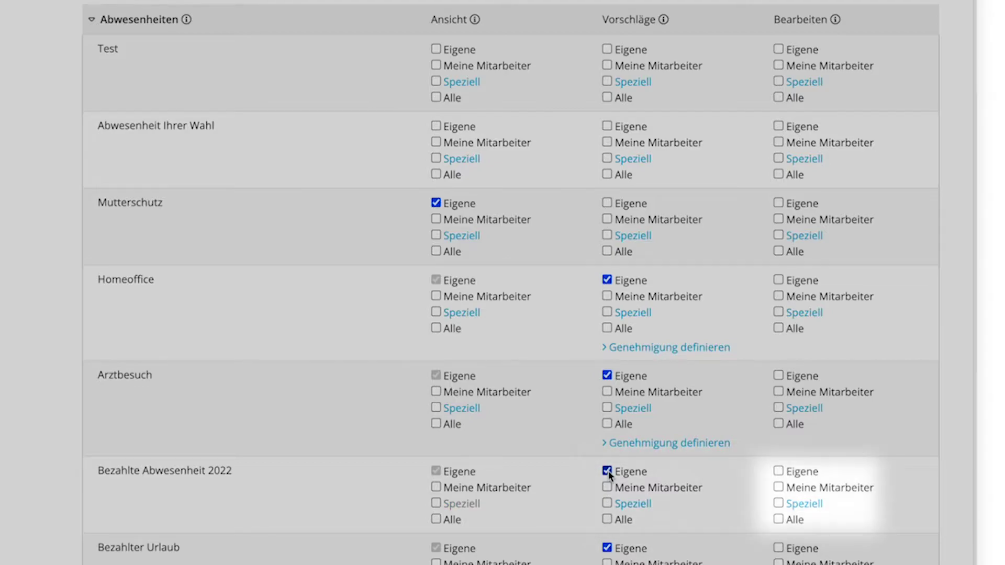
click(607, 472)
click(779, 472)
click(779, 472)
scroll(763, 433, down, 5)
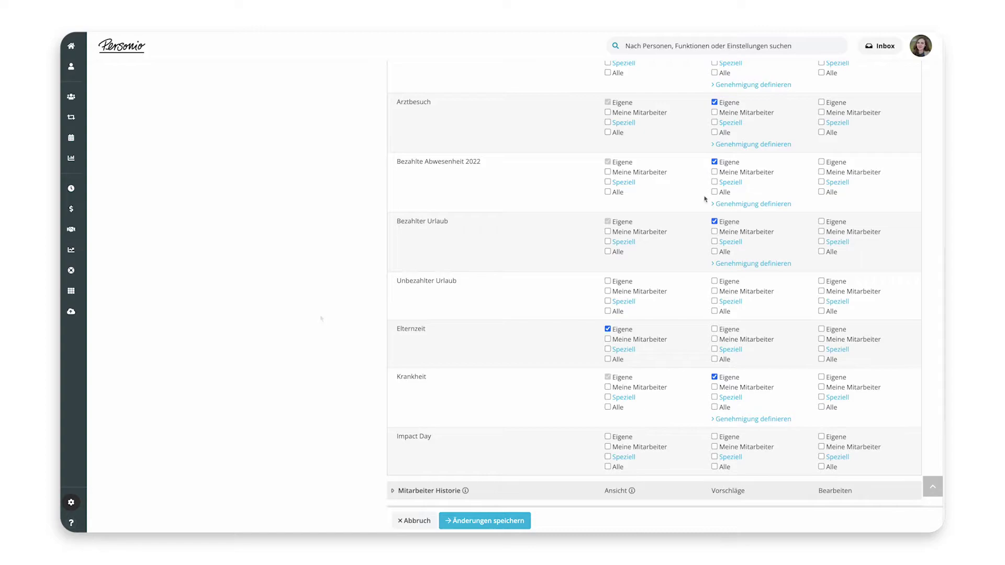
- In the approval settings for Bezahlte Abwesenheit 2022, add a second step approved by Mitarbeiter in Rolle HR Manager
click(73, 505)
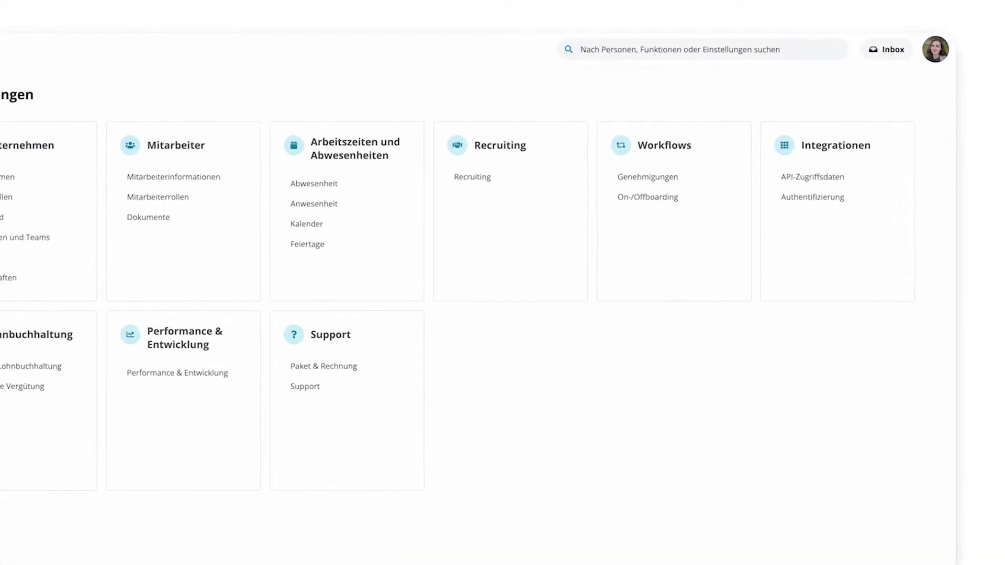
click(597, 209)
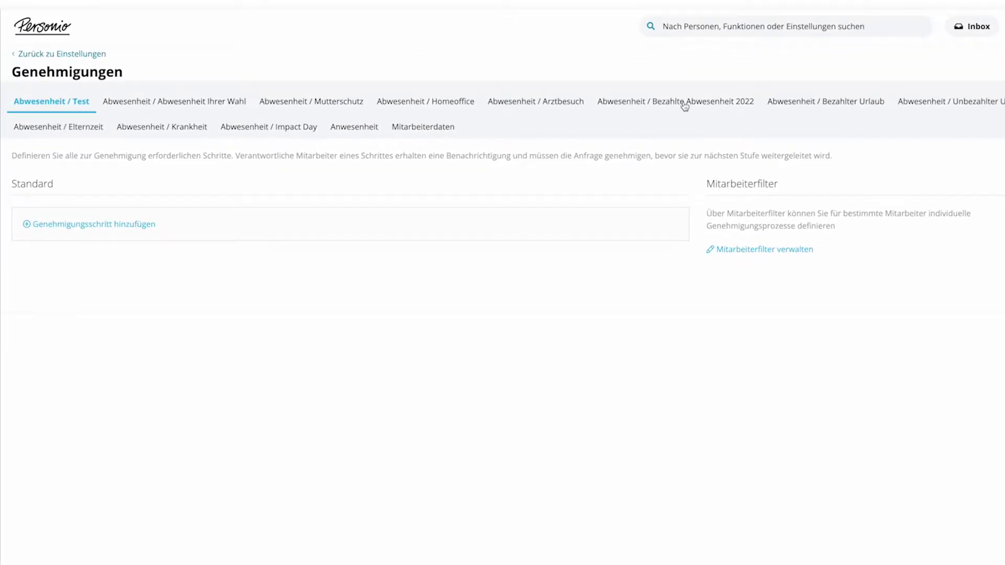
click(684, 103)
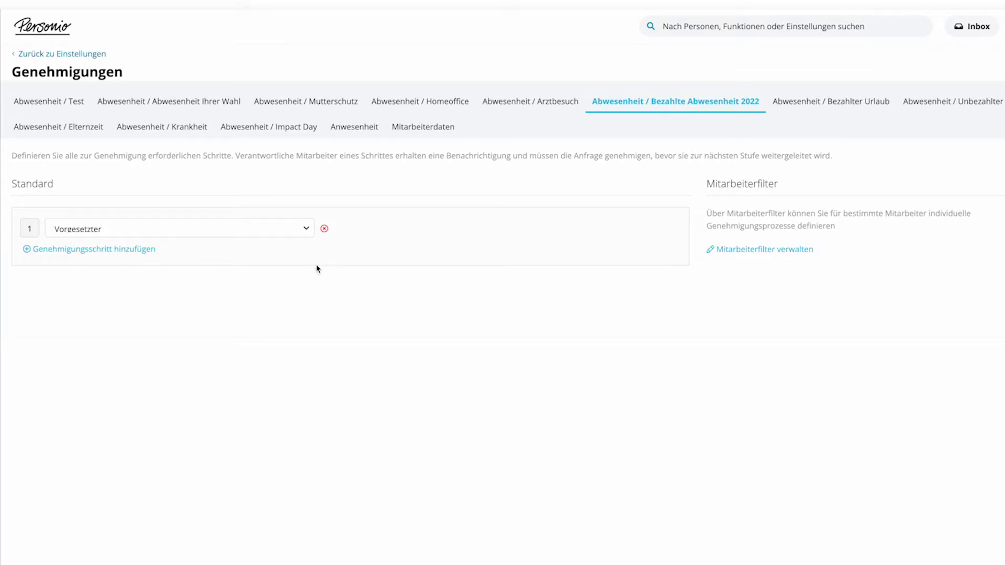
click(150, 251)
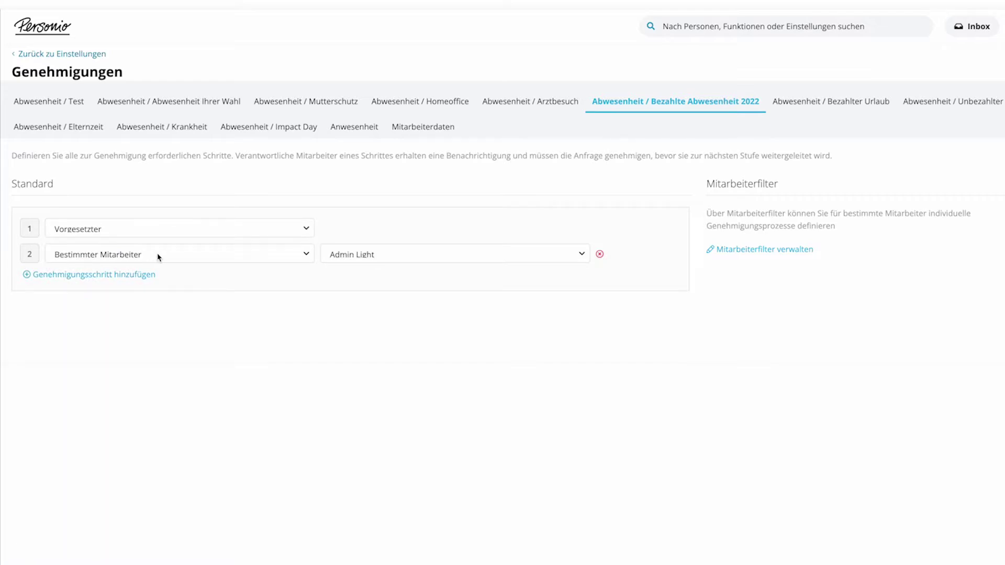
click(159, 257)
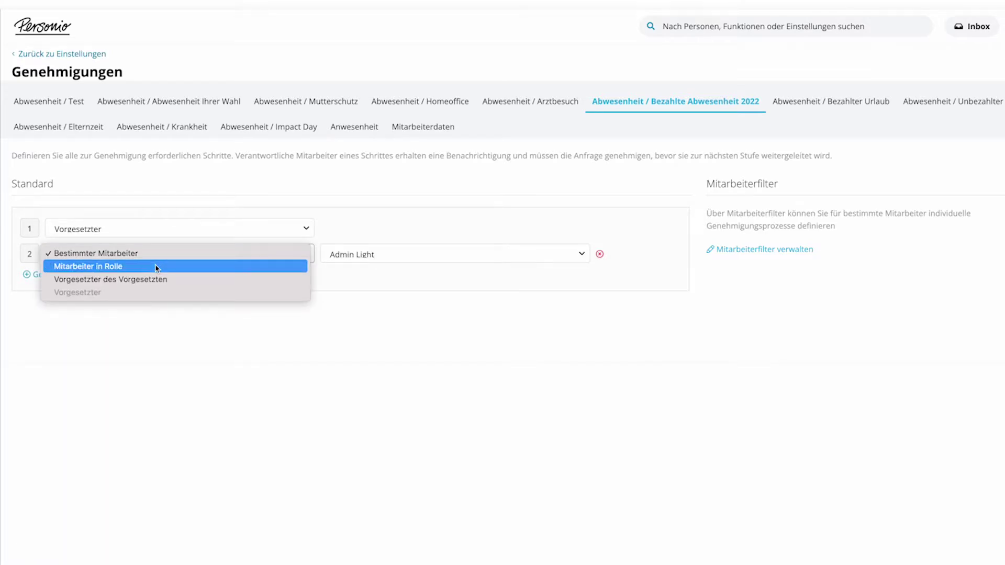
key(Escape)
click(375, 258)
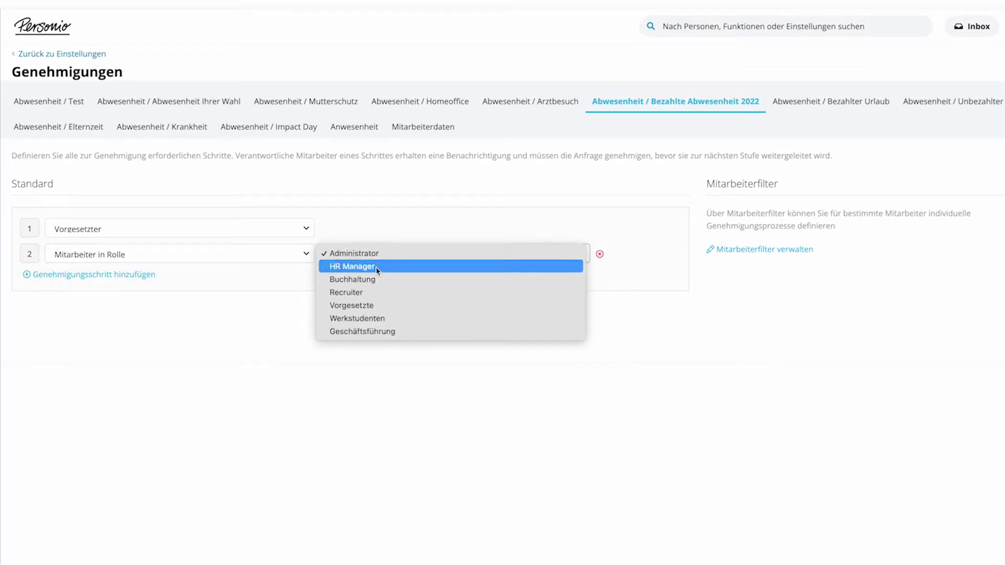
click(377, 270)
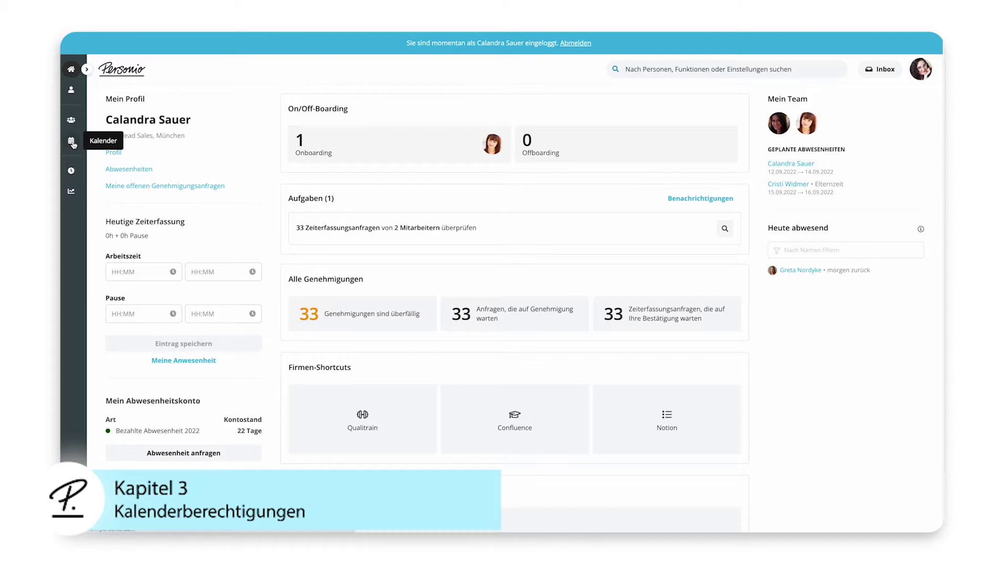
- View the company calendar and open the Kalender configuration in the settings
click(71, 142)
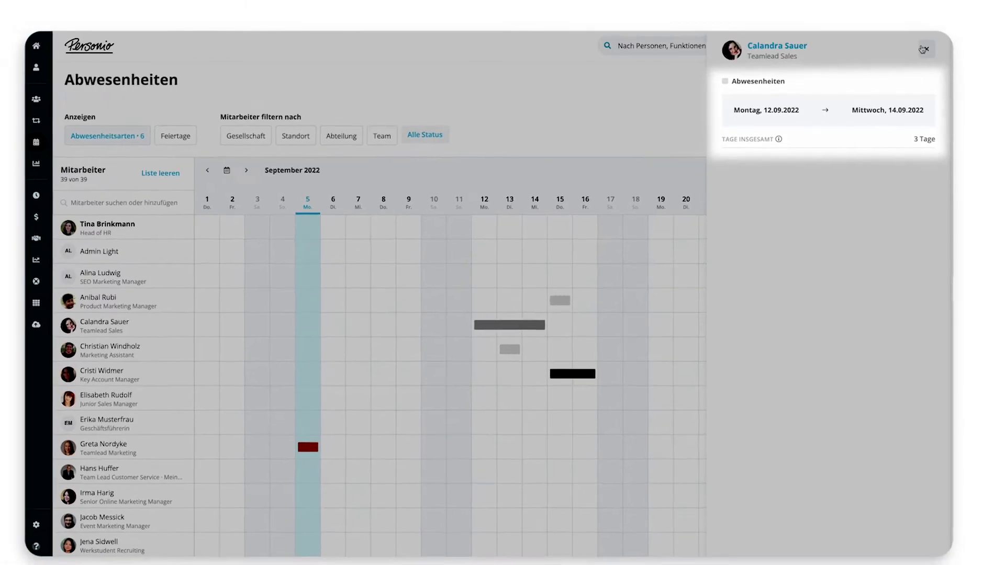
click(36, 525)
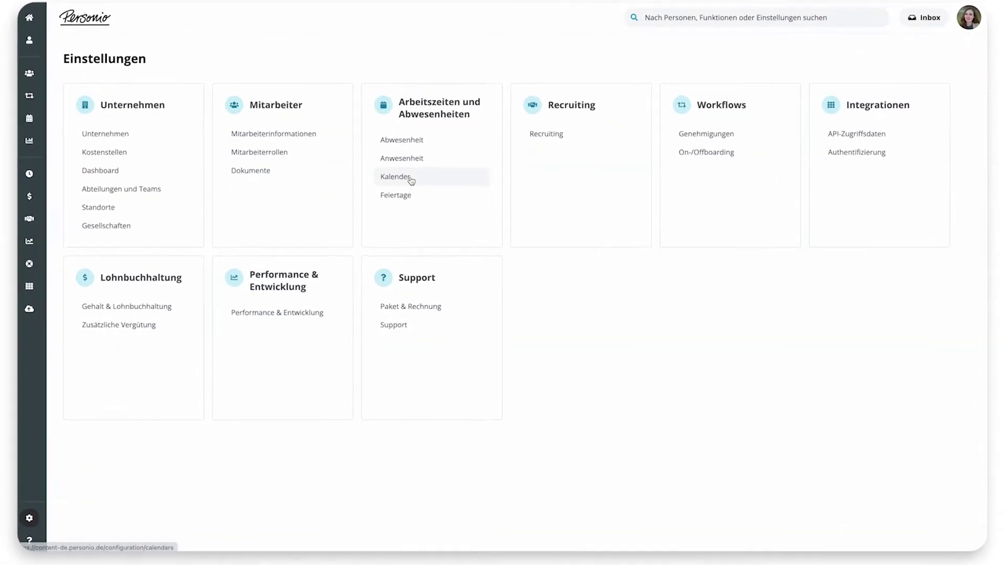
click(410, 179)
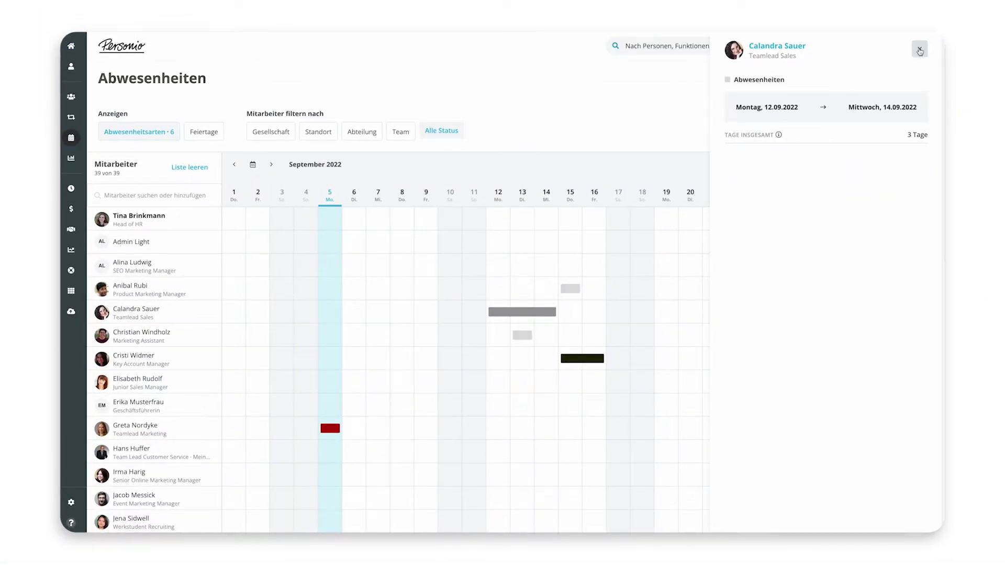
- Close the absence details and browse the Eventkalender month by month to Dezember 2022
click(920, 49)
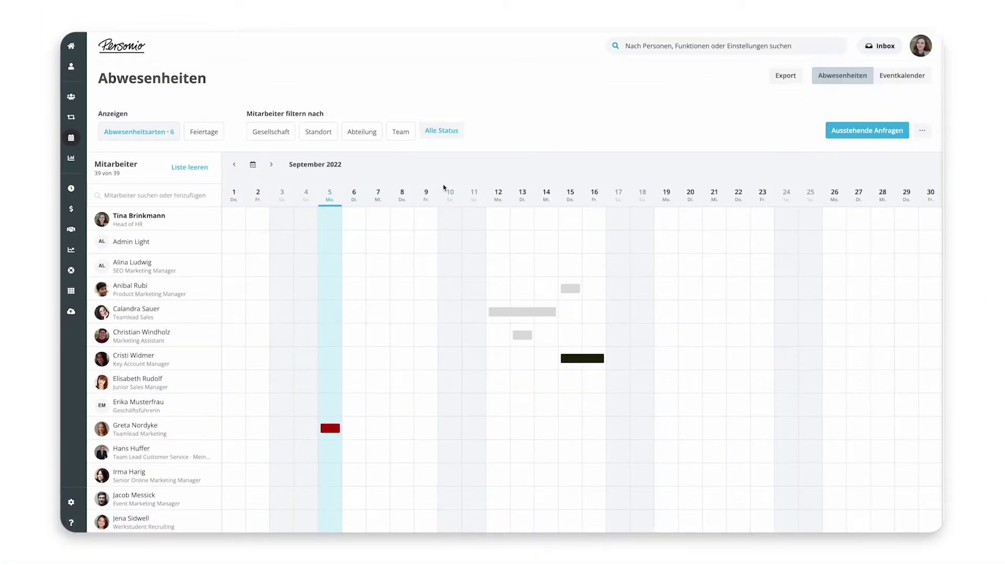
click(898, 77)
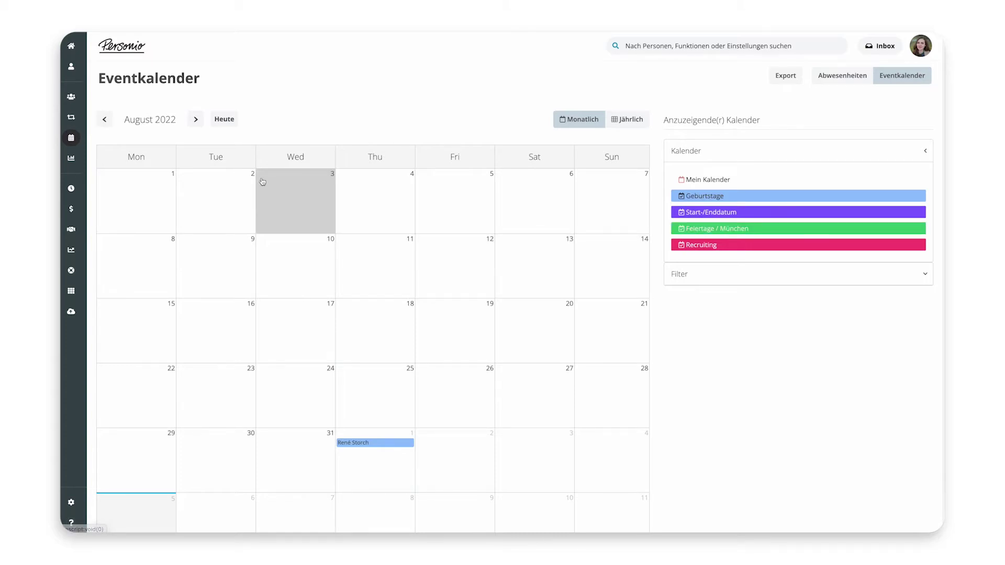
click(196, 119)
click(199, 120)
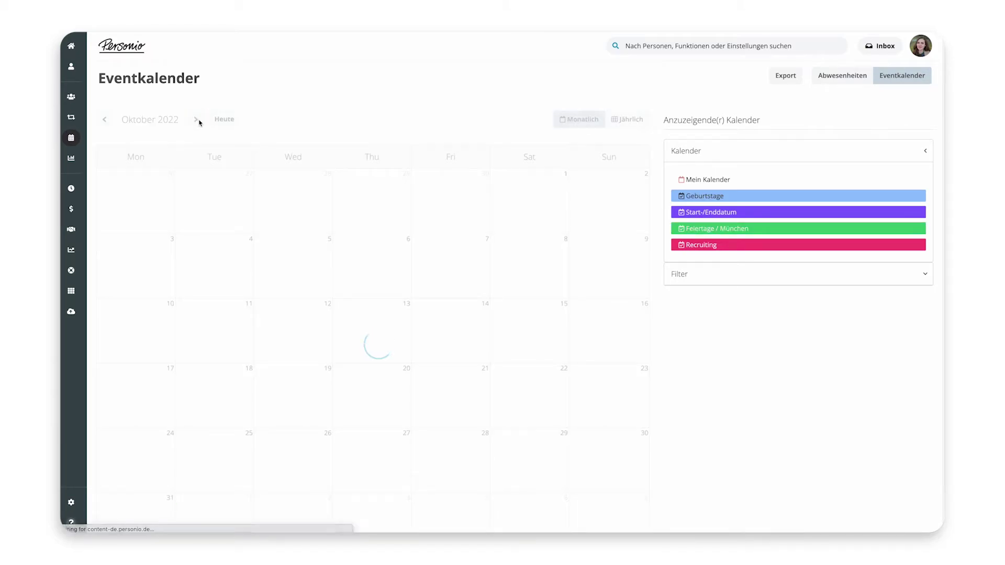
click(199, 120)
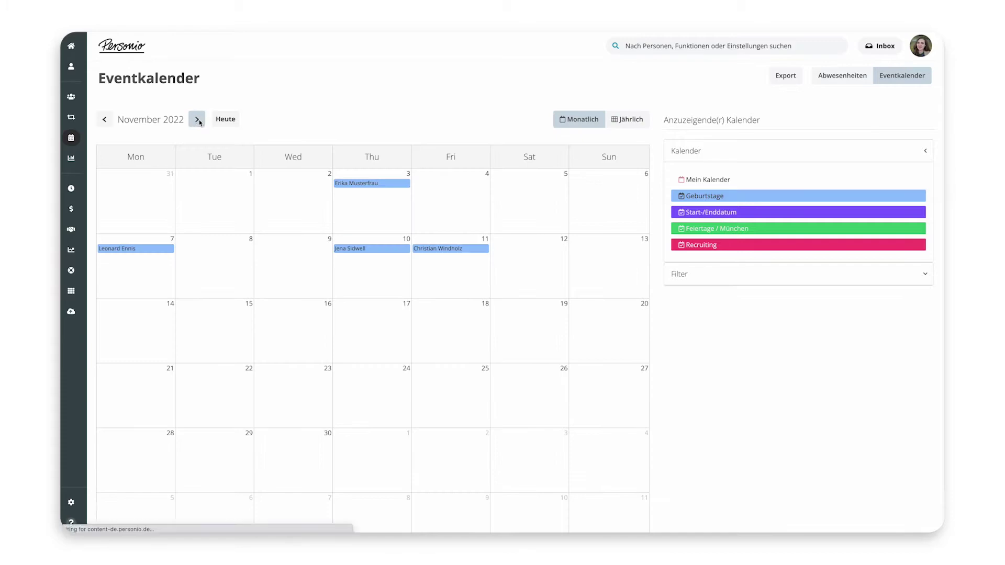
click(198, 120)
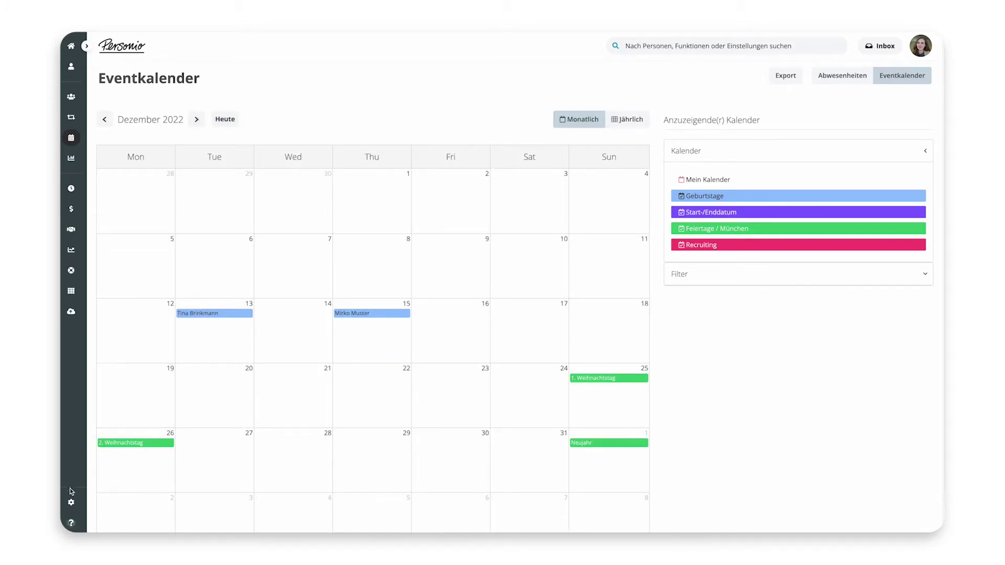
- Open the Kalender access settings of the Alle Mitarbeiter role in the Mitarbeiterrollen settings
click(71, 502)
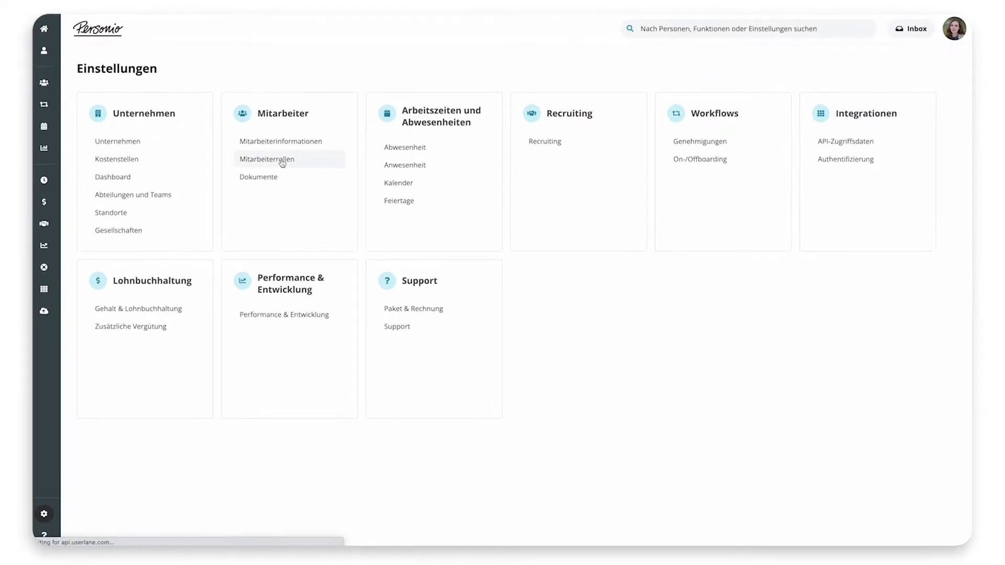
click(282, 159)
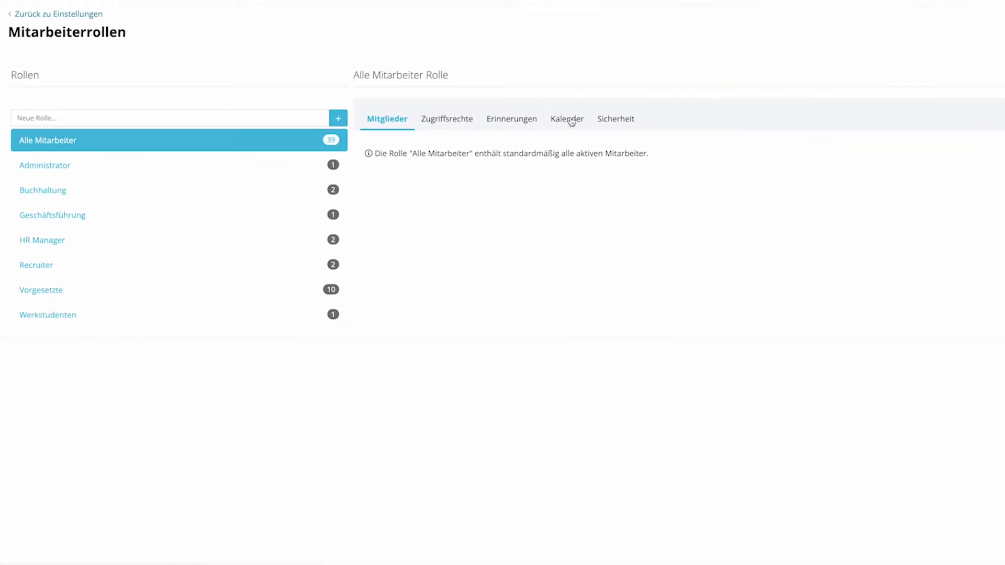
click(571, 120)
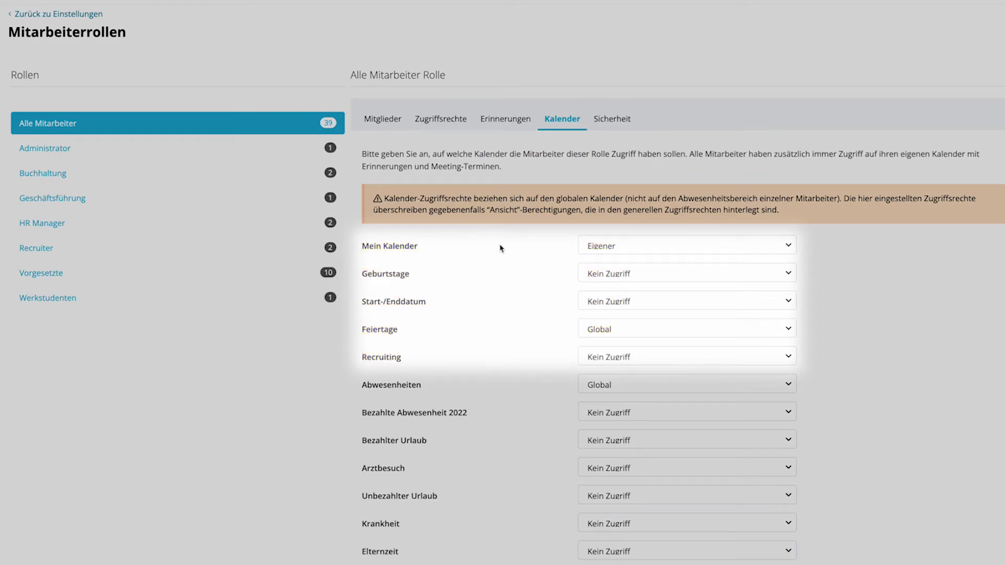
- Set the role's access to the Geburtstage calendar to Eigenes Team
click(789, 274)
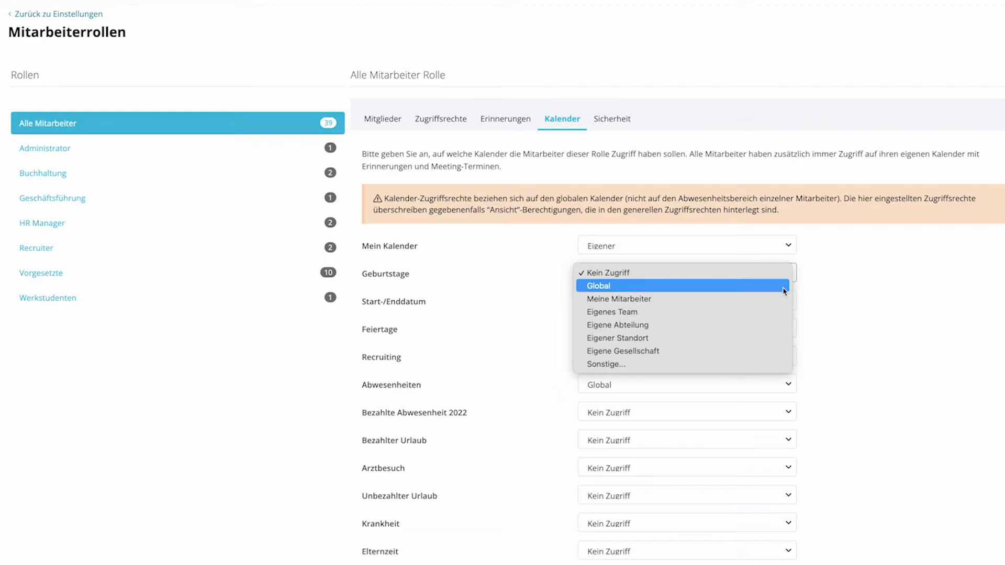
click(785, 291)
click(780, 281)
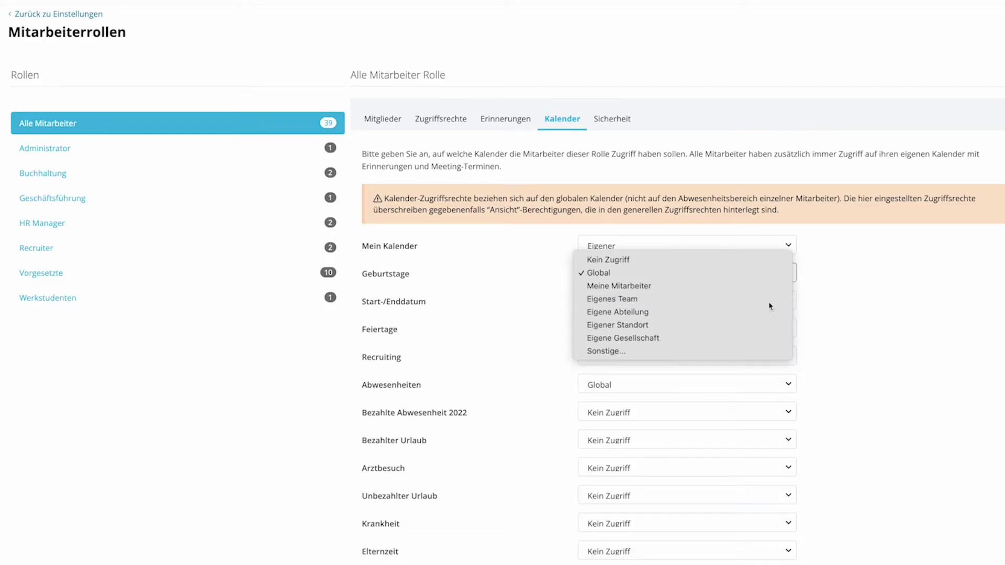
click(771, 303)
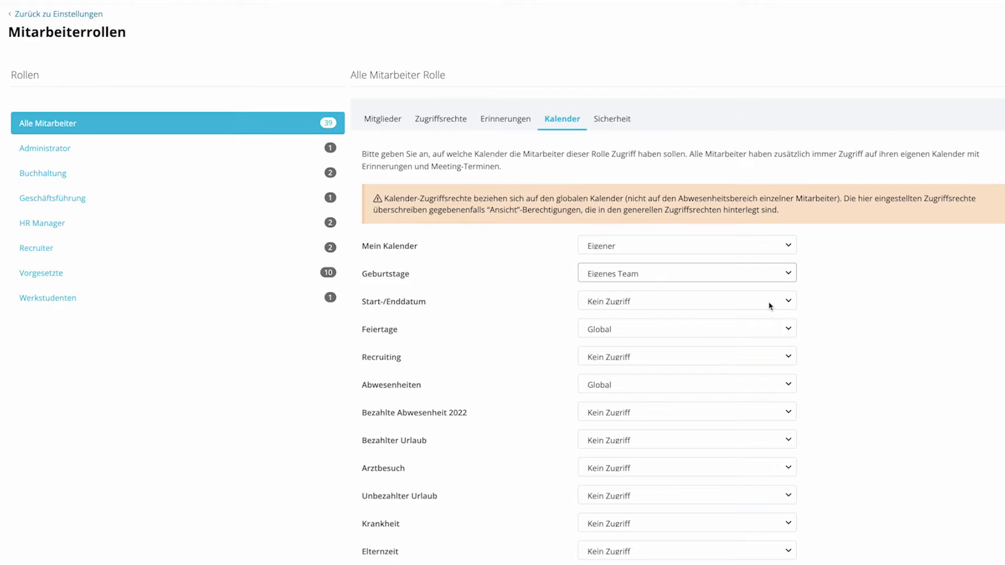
- Set the Abwesenheiten calendar access to Eigener Standort and open the access choices for Bezahlte Abwesenheit 2022
scroll(770, 306, down, 4)
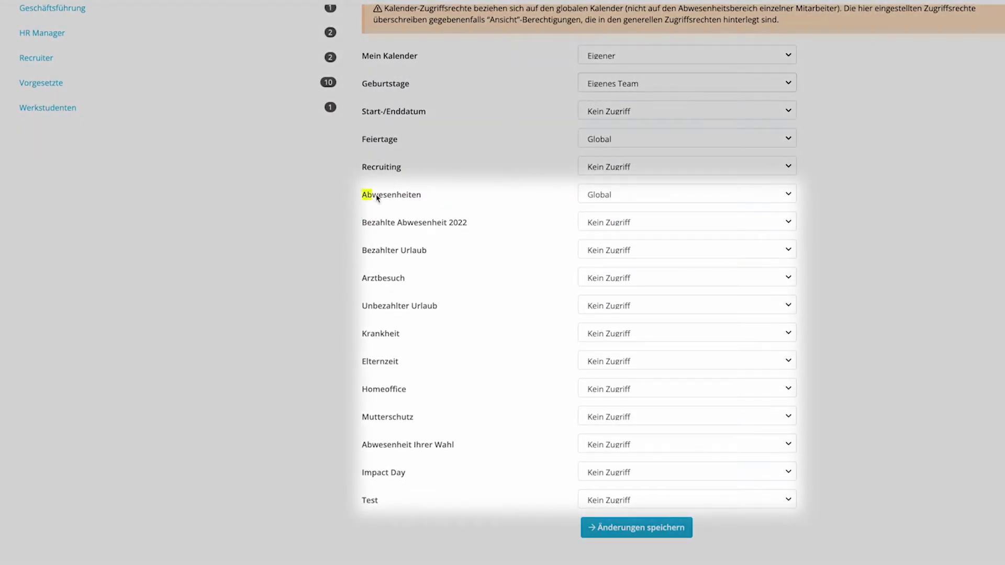
drag(377, 198, 438, 544)
click(876, 301)
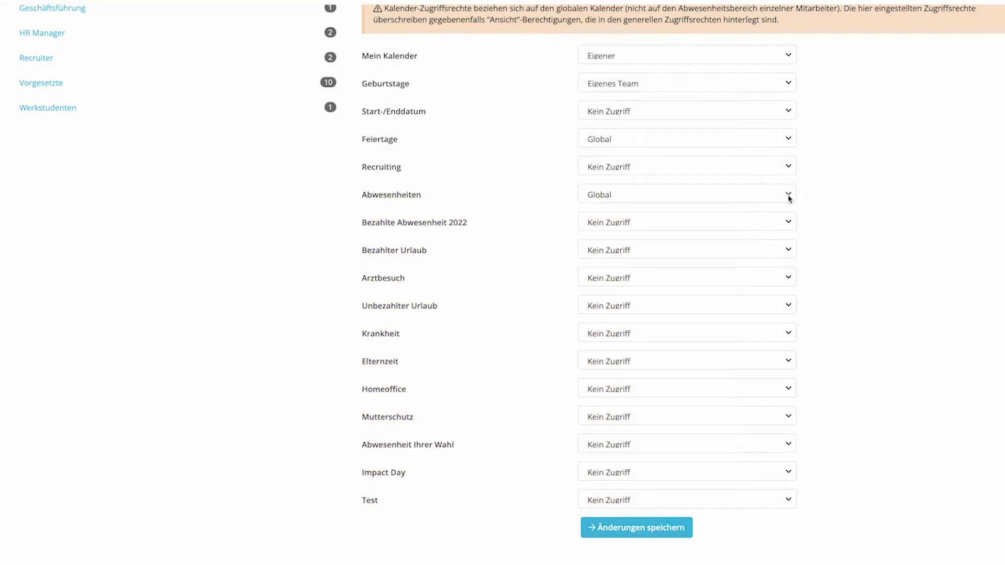
click(789, 197)
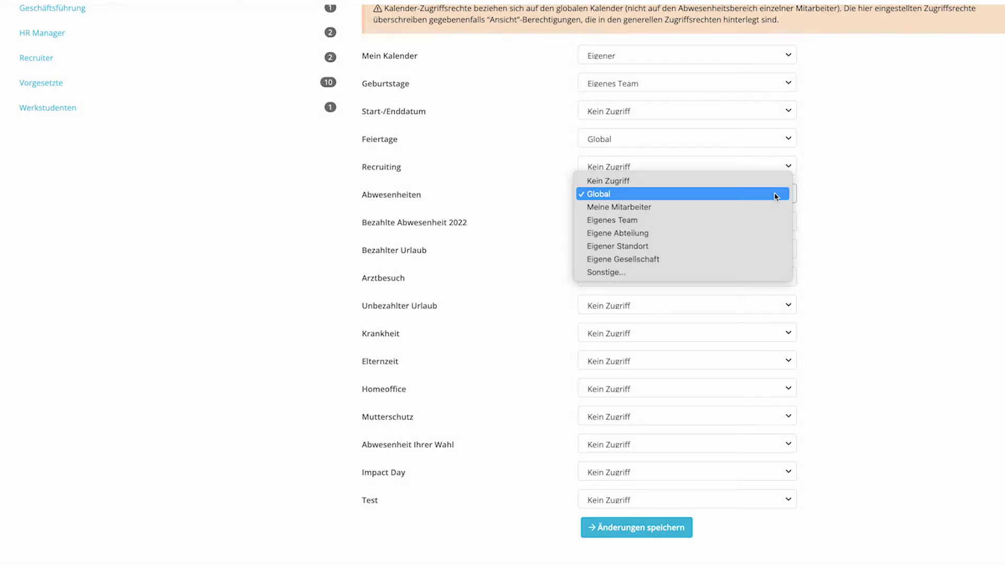
click(776, 196)
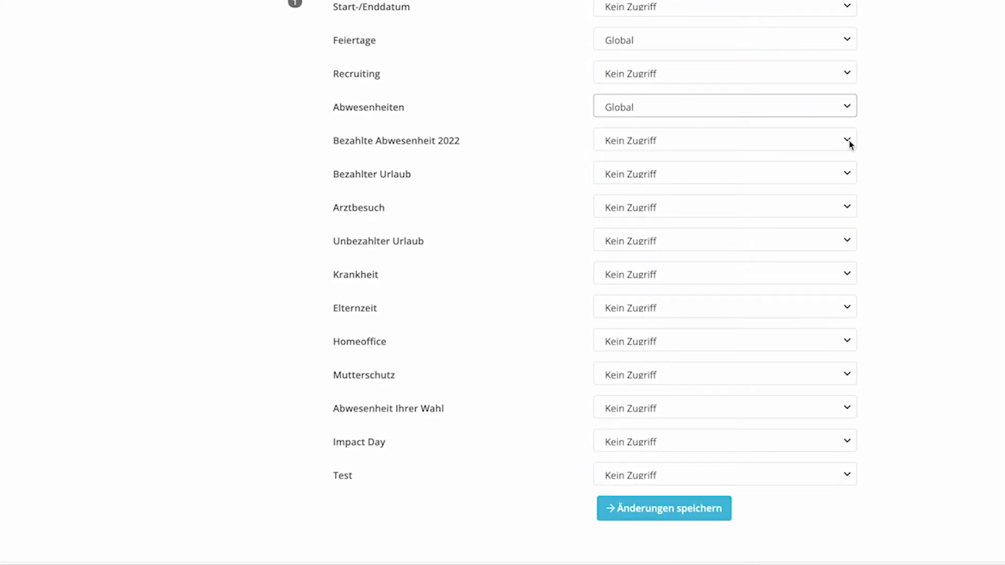
click(847, 109)
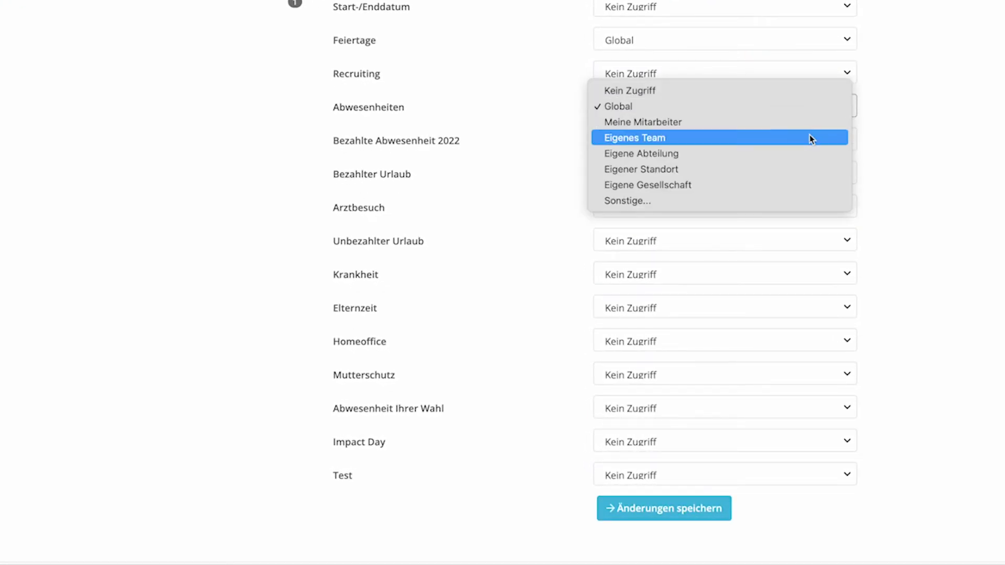
click(802, 168)
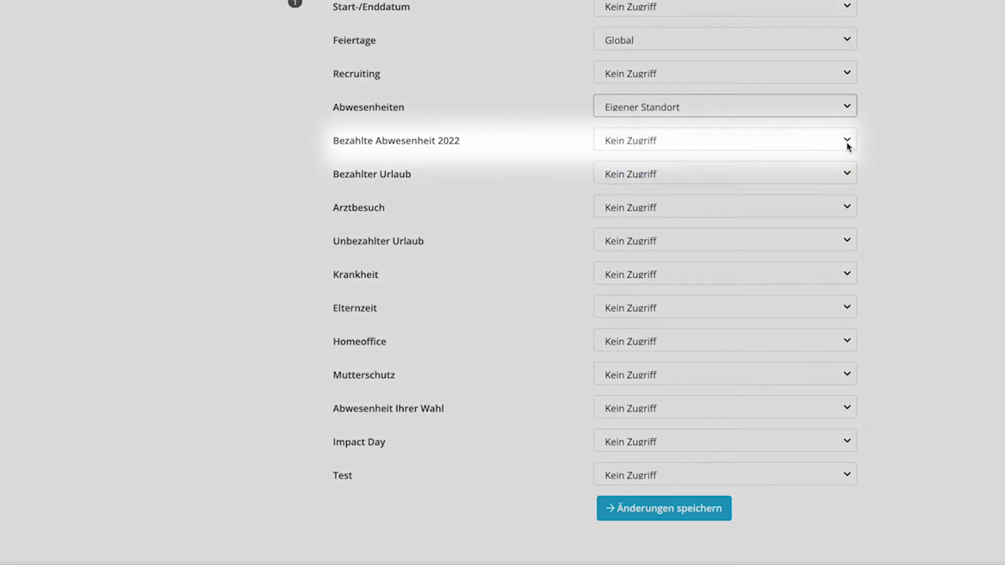
click(848, 145)
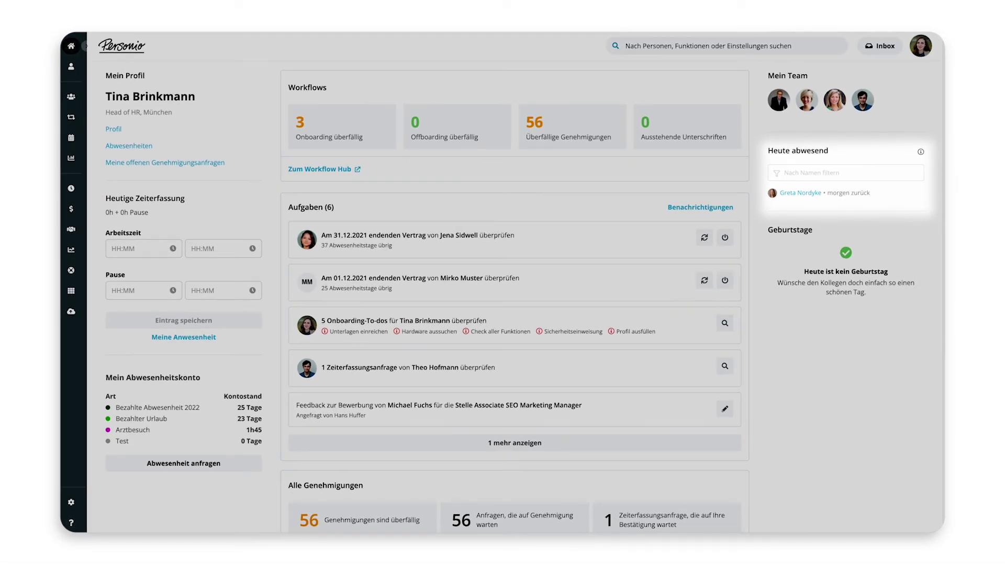
- In the Kalender settings, exclude Homeoffice from the Abwesenheitskalender and save the change
click(72, 503)
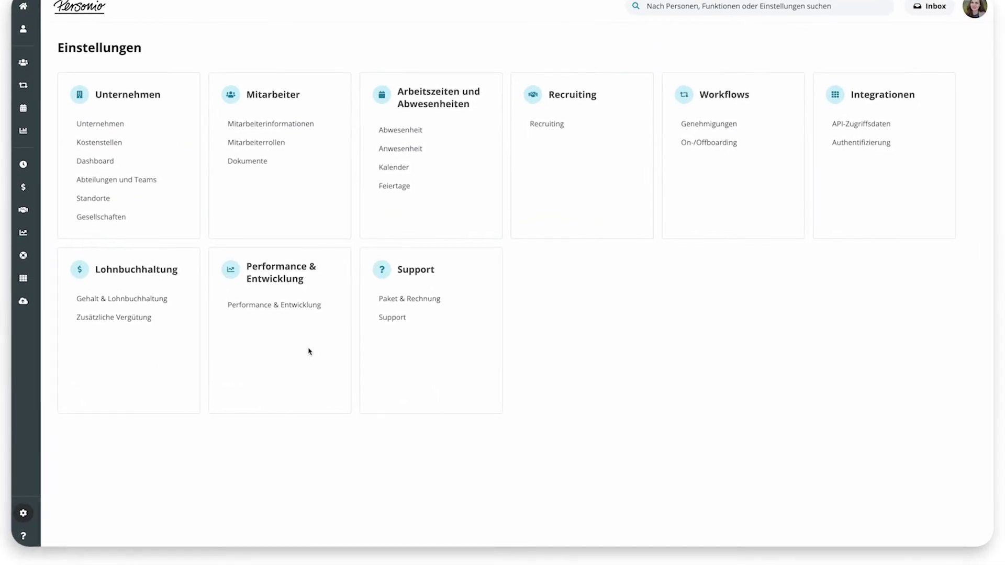
click(406, 161)
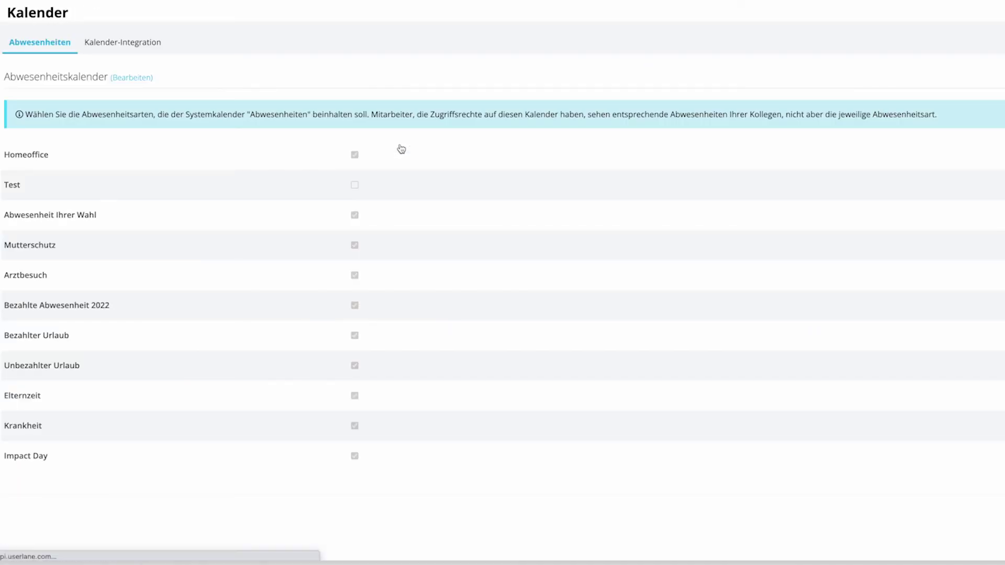
click(142, 78)
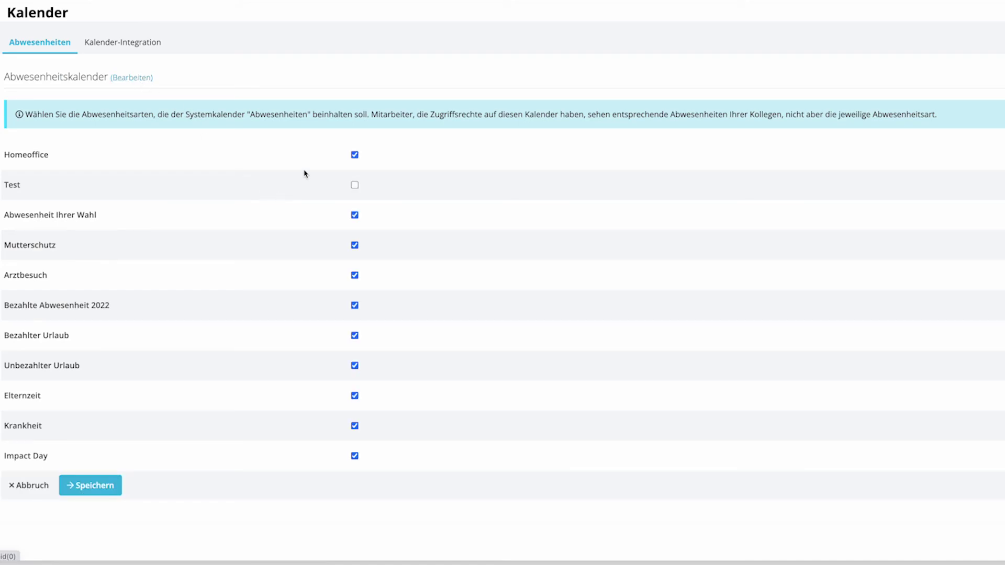
click(354, 155)
click(354, 215)
click(354, 245)
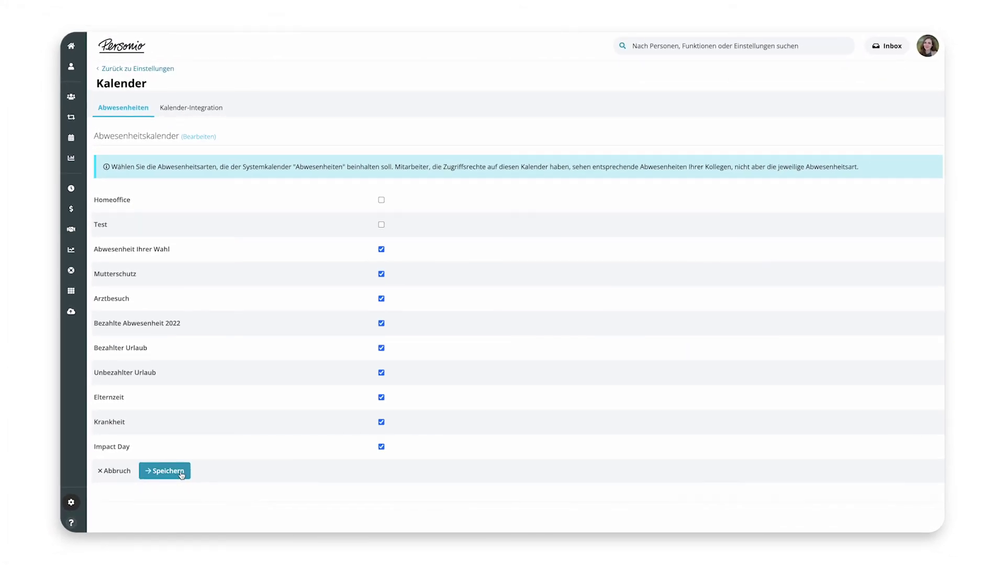
click(182, 473)
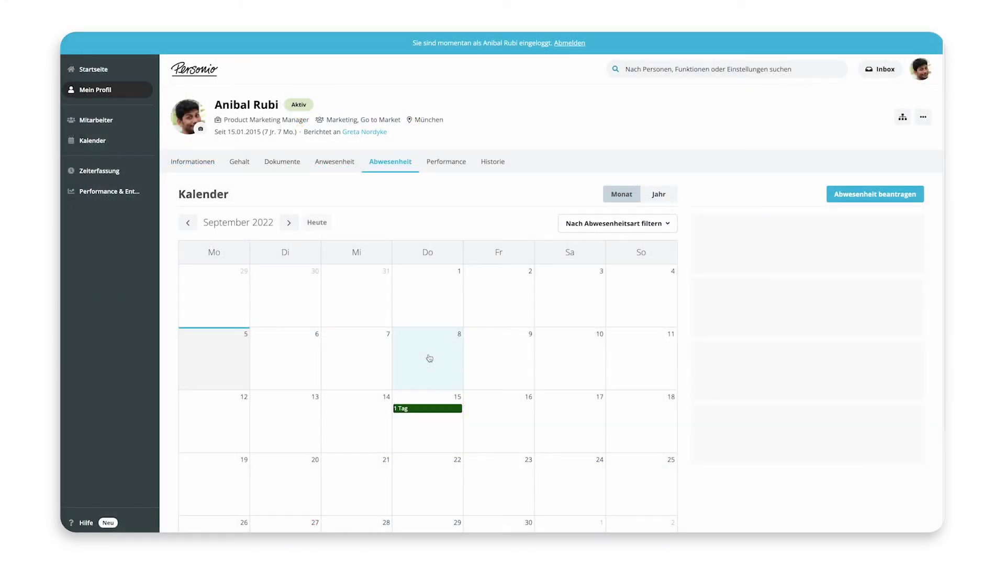
- Start an absence request for 08/09/2022 from the employee's absence calendar
click(427, 354)
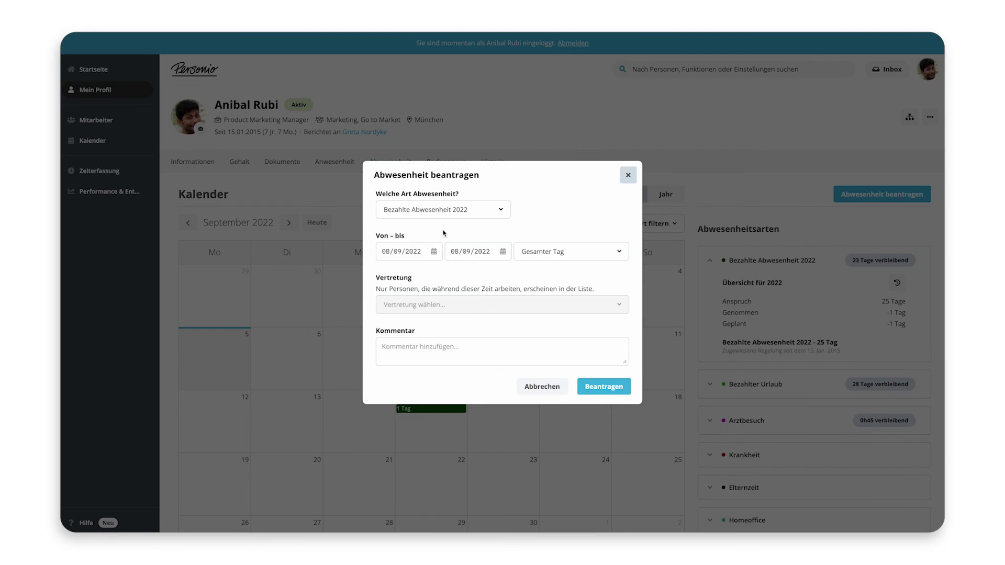